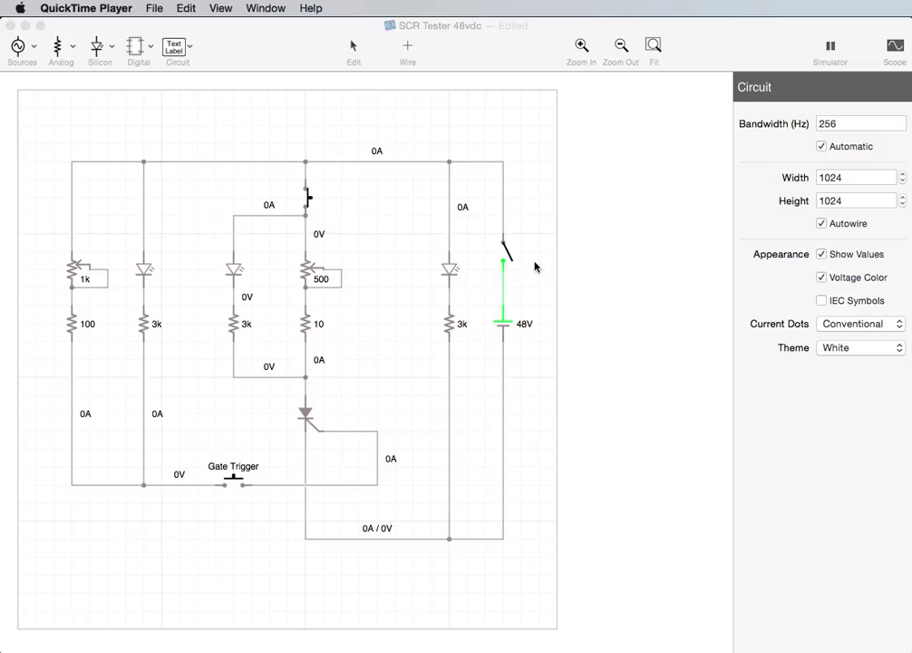
# Close the 48V supply switch, cycle it off and on, so the LED branch carries 15.39 mA
pyautogui.click(511, 260)
pyautogui.click(511, 261)
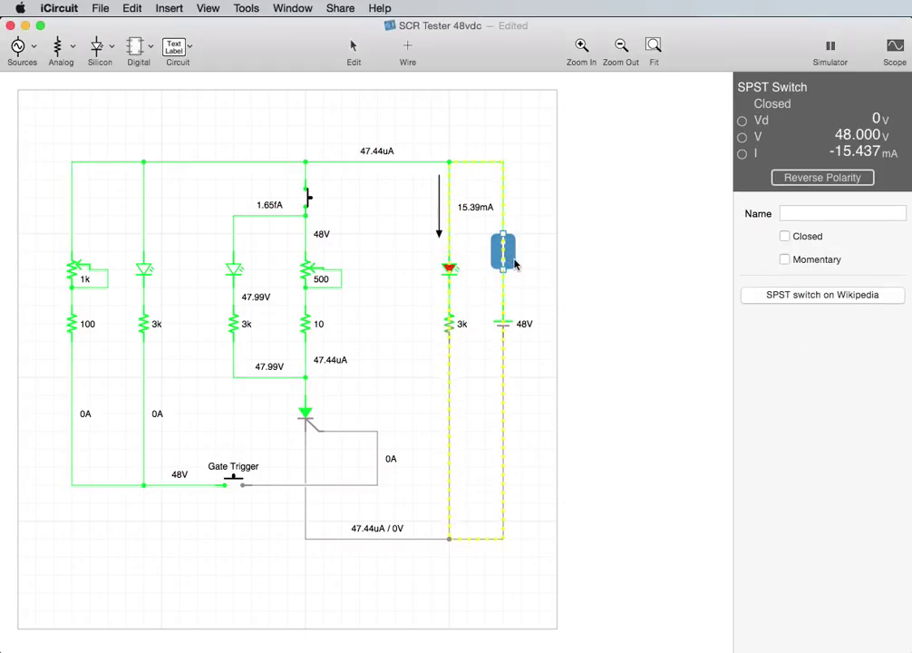
pyautogui.click(506, 261)
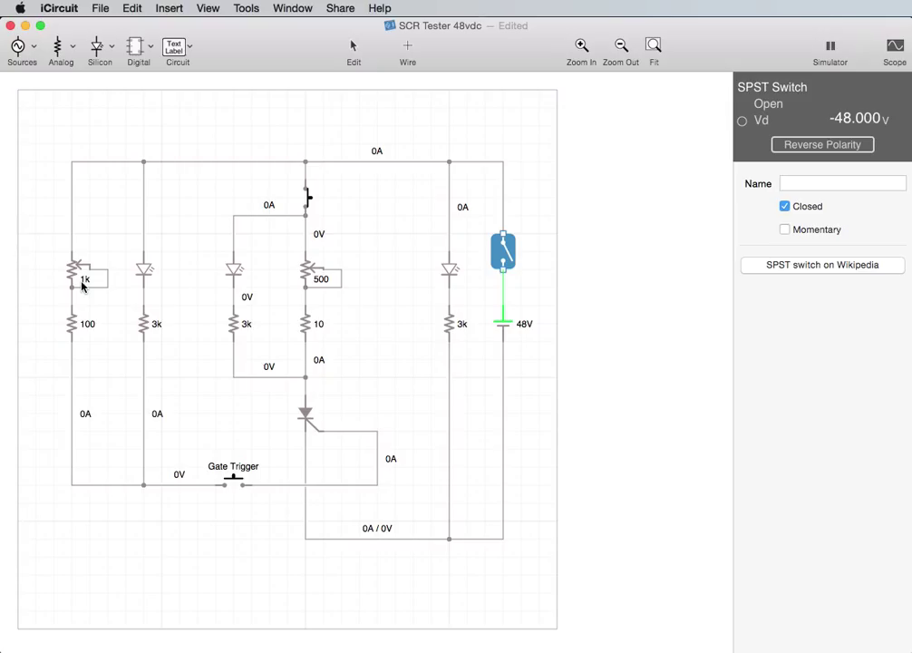
pyautogui.click(507, 257)
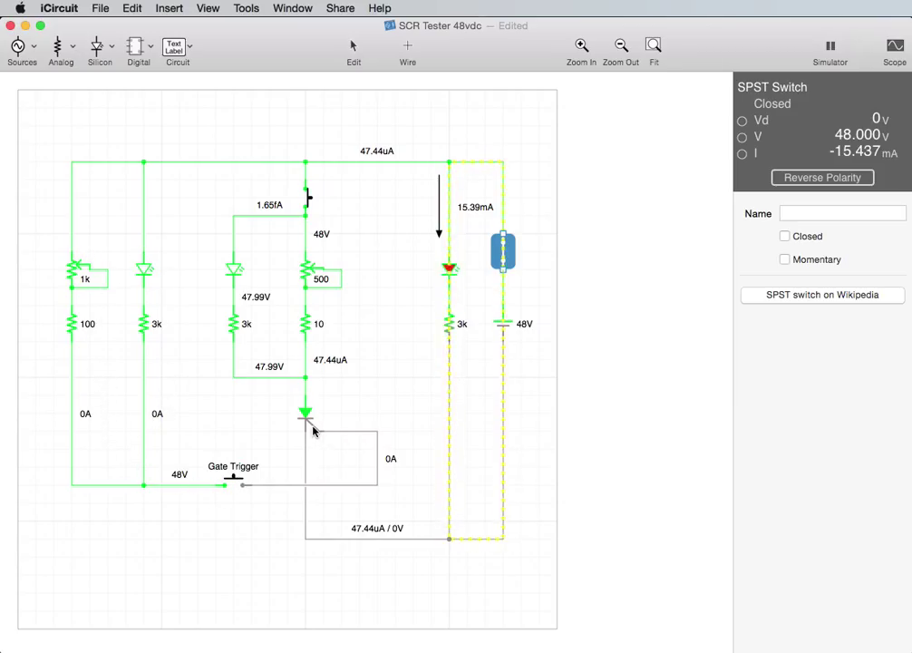
# Fire the SCR with the Gate Trigger to latch near 217 mA, then reset it with the top switch
pyautogui.click(234, 481)
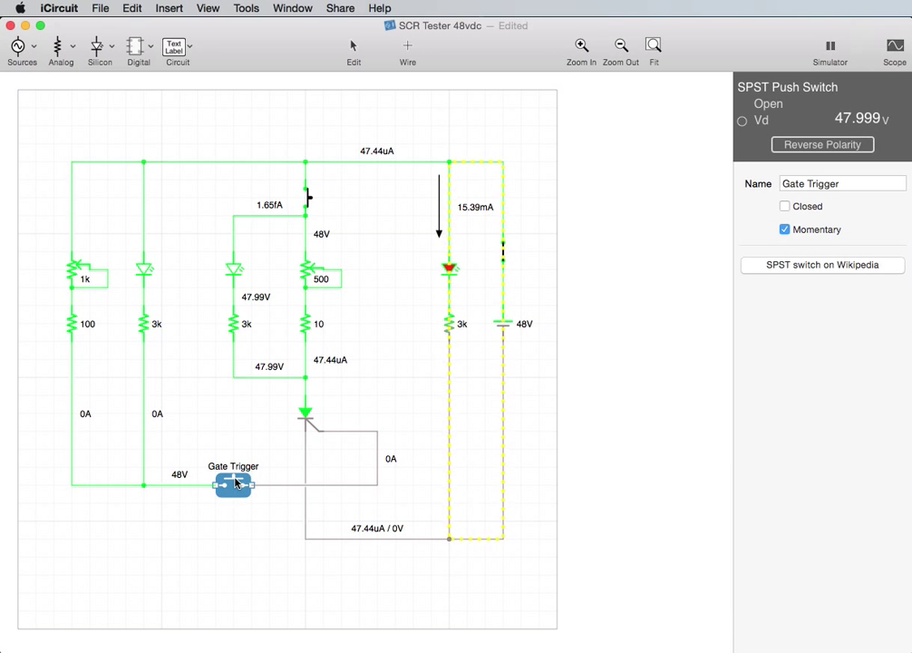
pyautogui.click(235, 482)
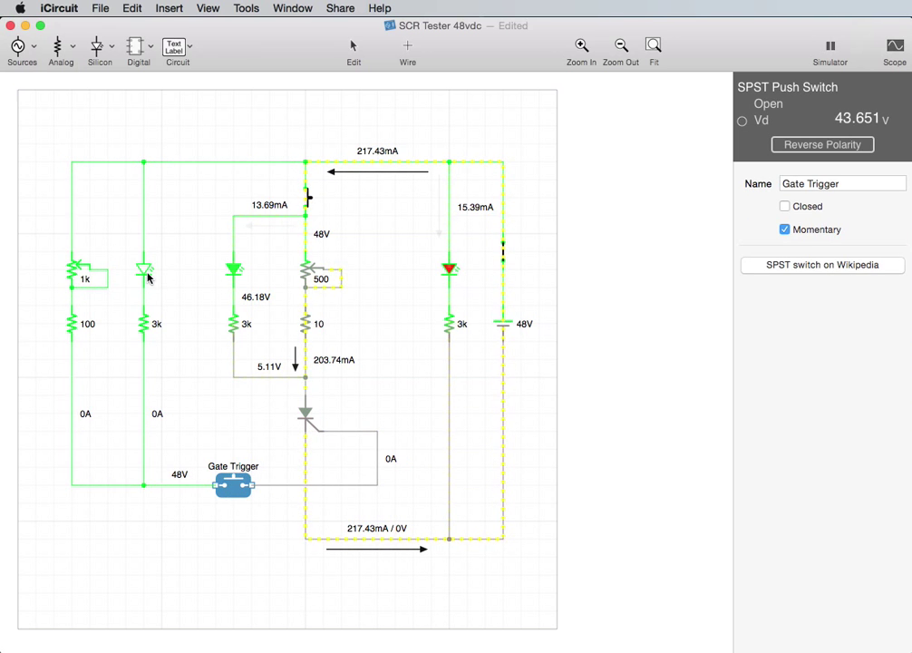
pyautogui.click(237, 483)
pyautogui.click(306, 198)
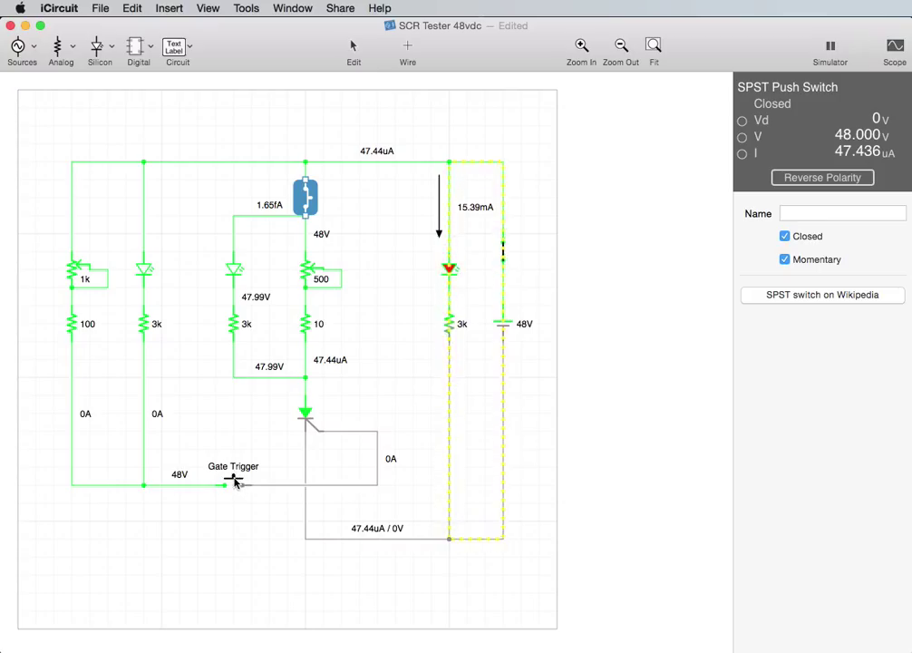
# Latch the SCR at 217.43 mA via Gate Trigger, reset it, and select the 500 Ω potentiometer
pyautogui.click(235, 483)
pyautogui.click(235, 483)
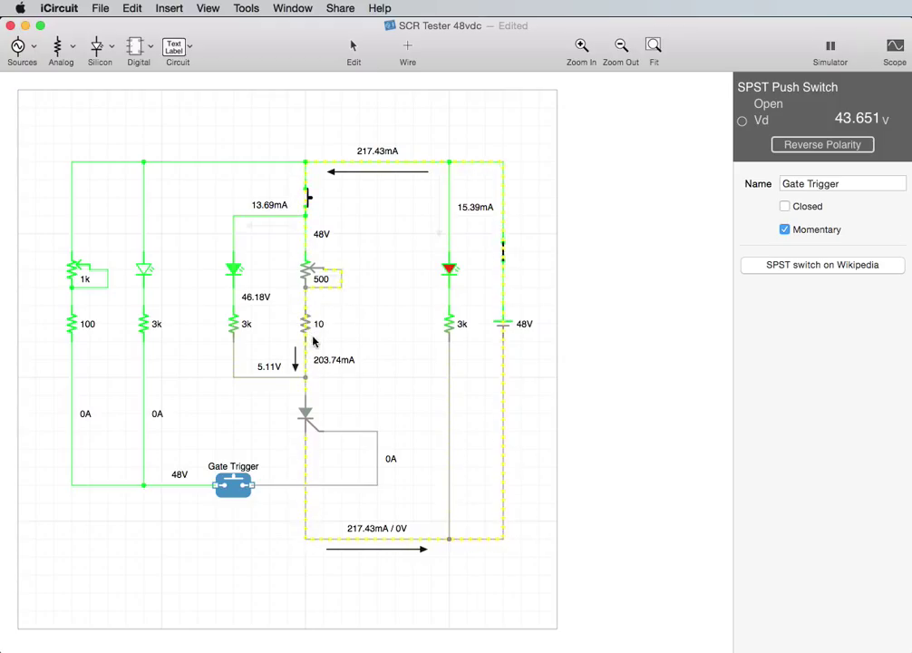
pyautogui.click(237, 485)
pyautogui.click(238, 485)
pyautogui.click(237, 485)
pyautogui.click(306, 194)
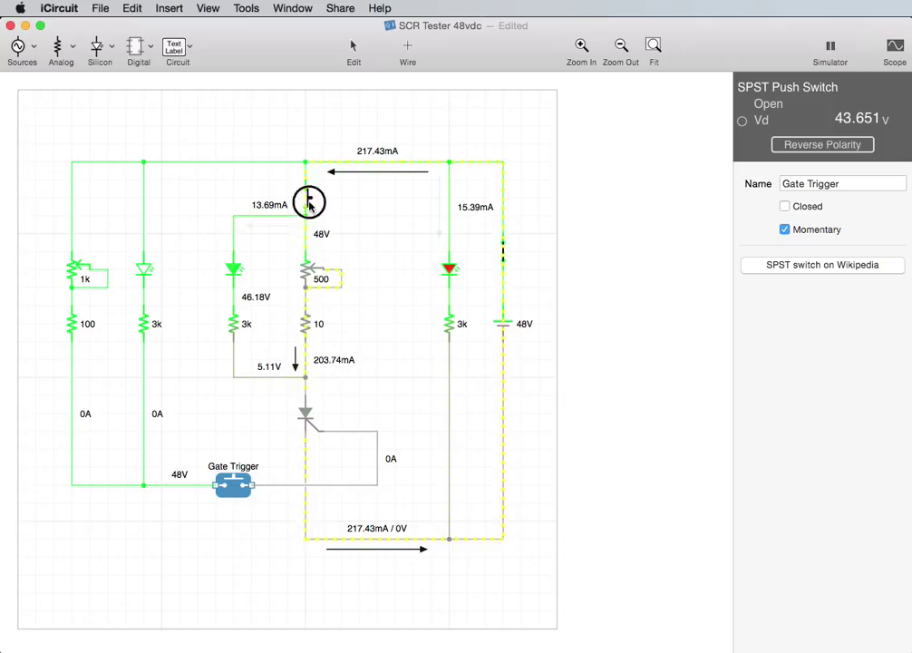
pyautogui.click(314, 274)
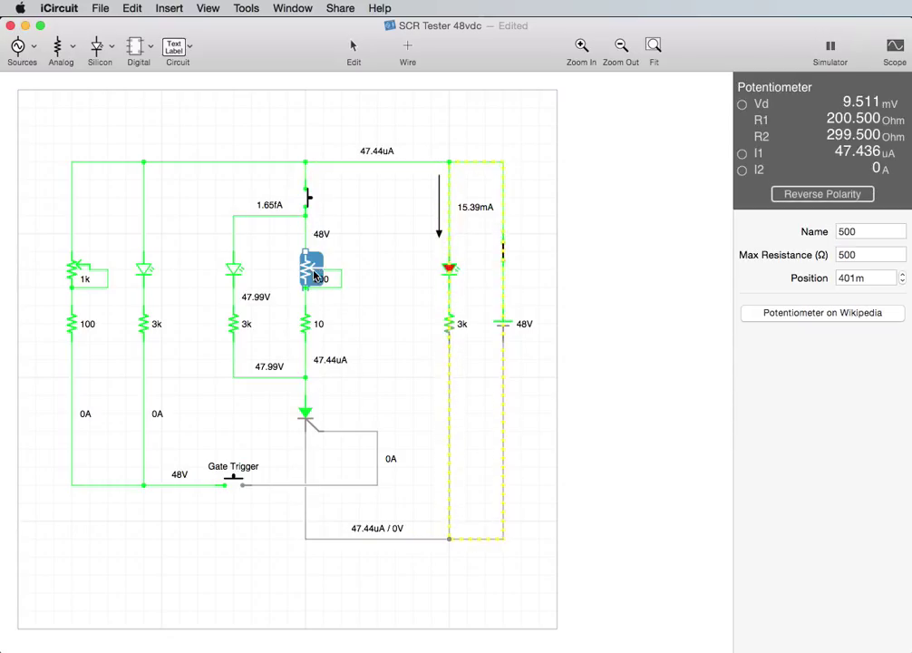
# Set the potentiometer Position to 100m
pyautogui.click(853, 278)
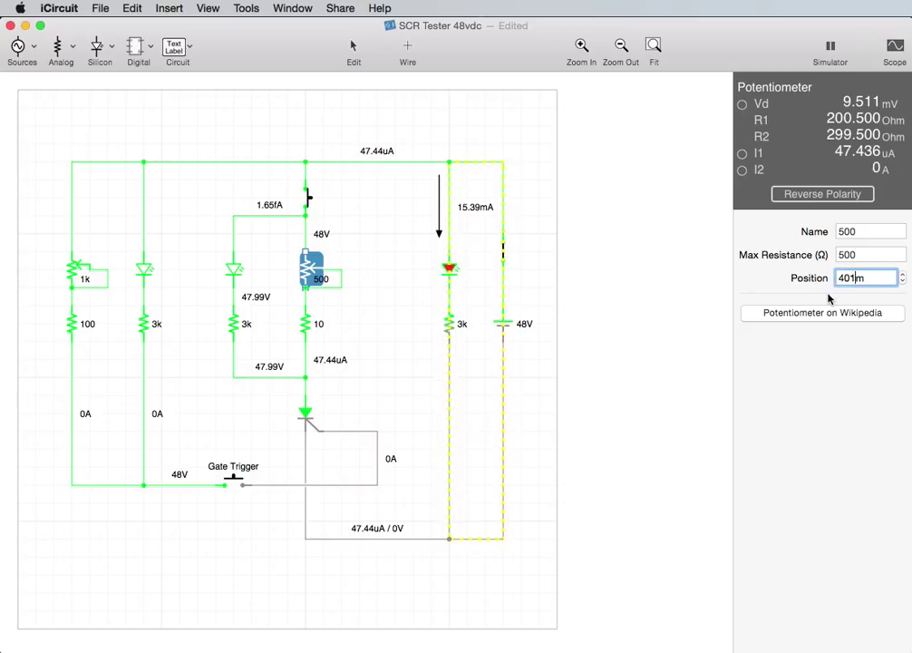
pyautogui.press('BackSpace')
pyautogui.press('BackSpace')
pyautogui.press('BackSpace')
pyautogui.write('100')
pyautogui.press('Return')
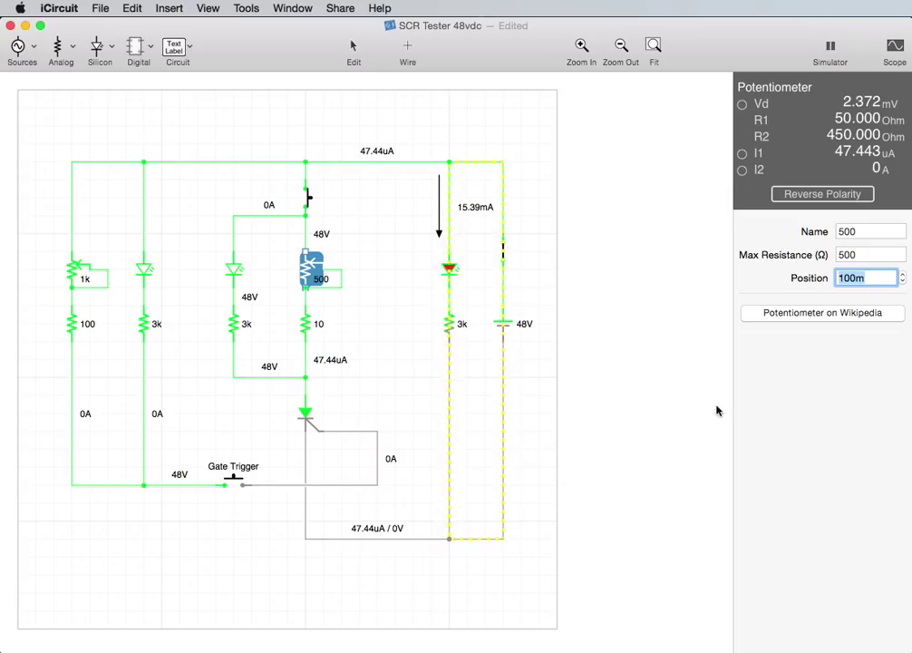
pyautogui.click(366, 334)
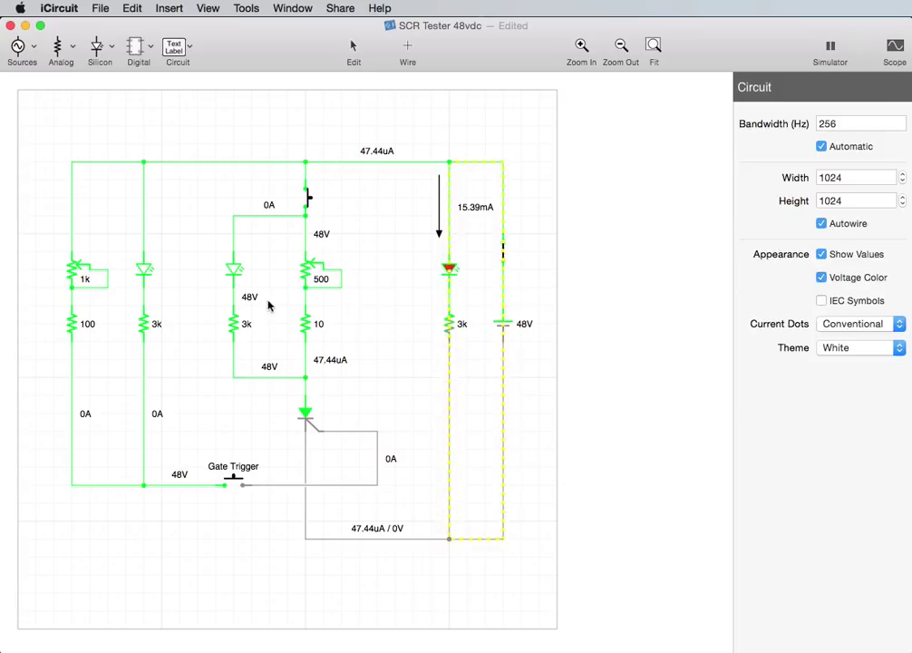
# Fire the SCR with the Gate Trigger, then reset it with the top push switch
pyautogui.click(232, 483)
pyautogui.click(232, 483)
pyautogui.click(233, 482)
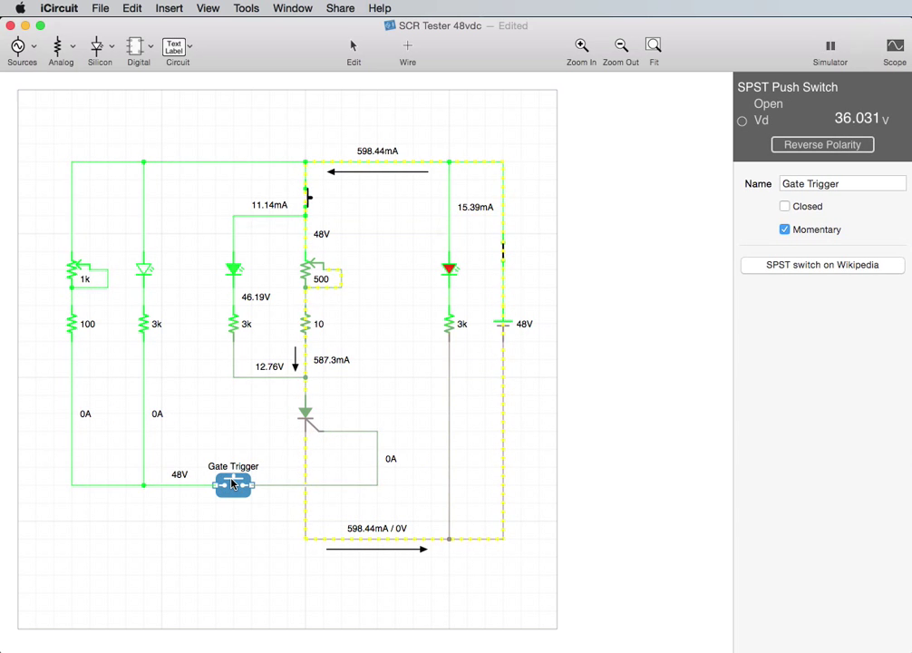
pyautogui.click(306, 198)
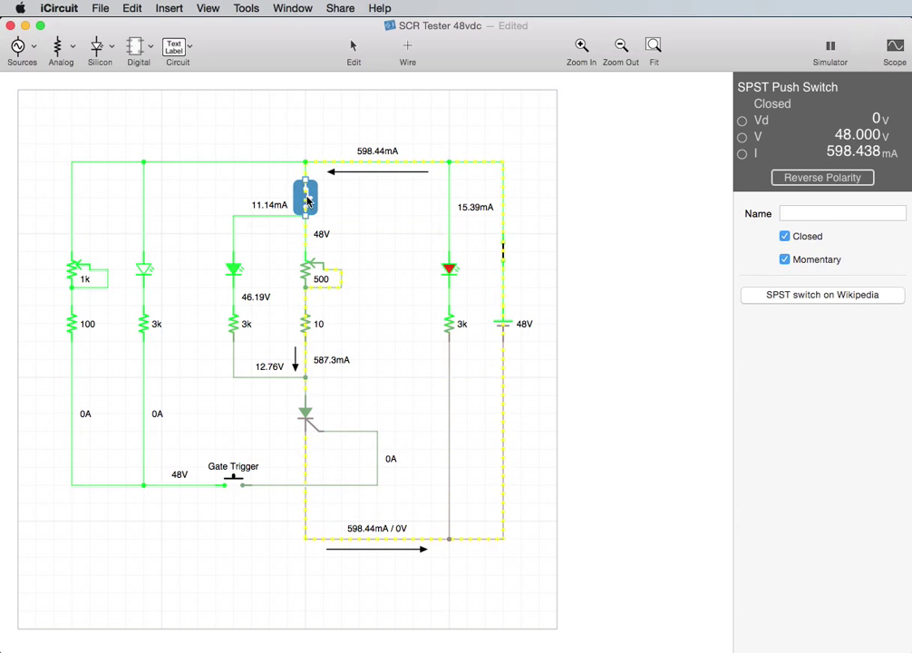
pyautogui.click(306, 199)
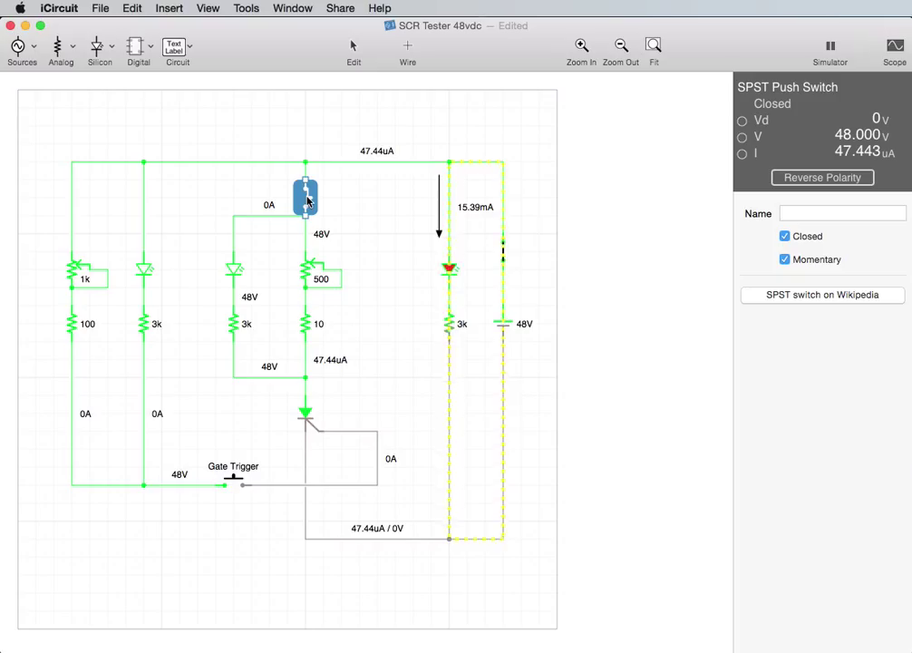
# Change the potentiometer Position to 450m
pyautogui.click(314, 274)
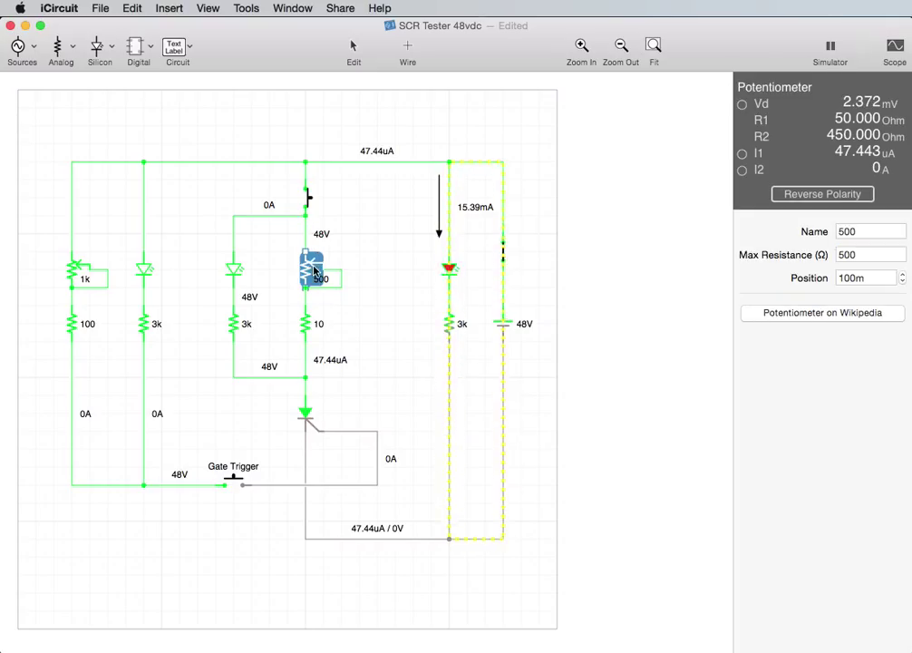
pyautogui.click(852, 278)
pyautogui.press('BackSpace')
pyautogui.press('BackSpace')
pyautogui.press('BackSpace')
pyautogui.write('450')
pyautogui.press('Return')
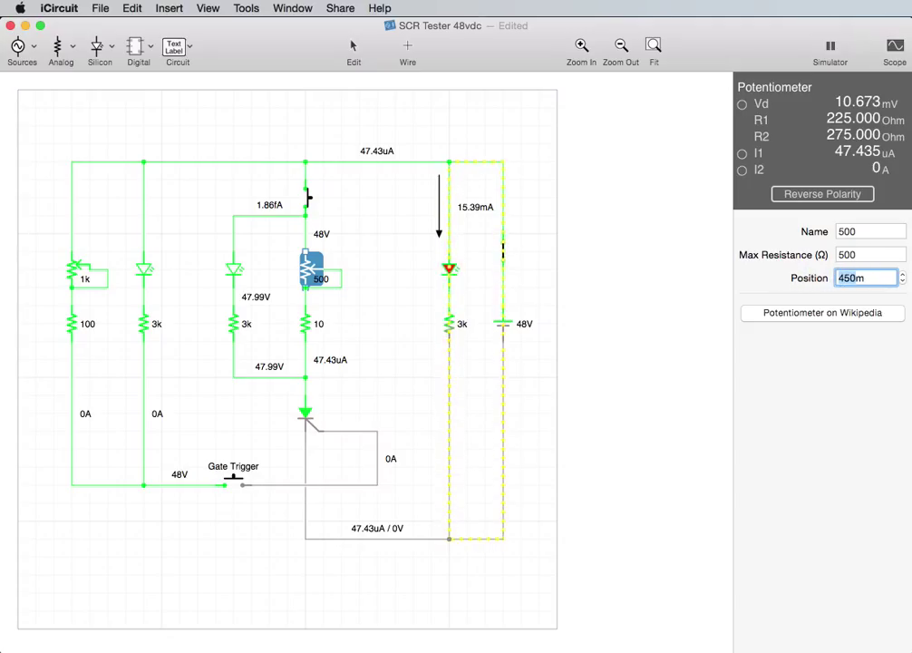
# Step the potentiometer Position up to 850m and pulse the Gate Trigger to test latching
pyautogui.click(903, 274)
pyautogui.click(903, 274)
pyautogui.click(903, 274)
pyautogui.click(903, 274)
pyautogui.click(903, 274)
pyautogui.click(903, 273)
pyautogui.click(904, 273)
pyautogui.click(903, 274)
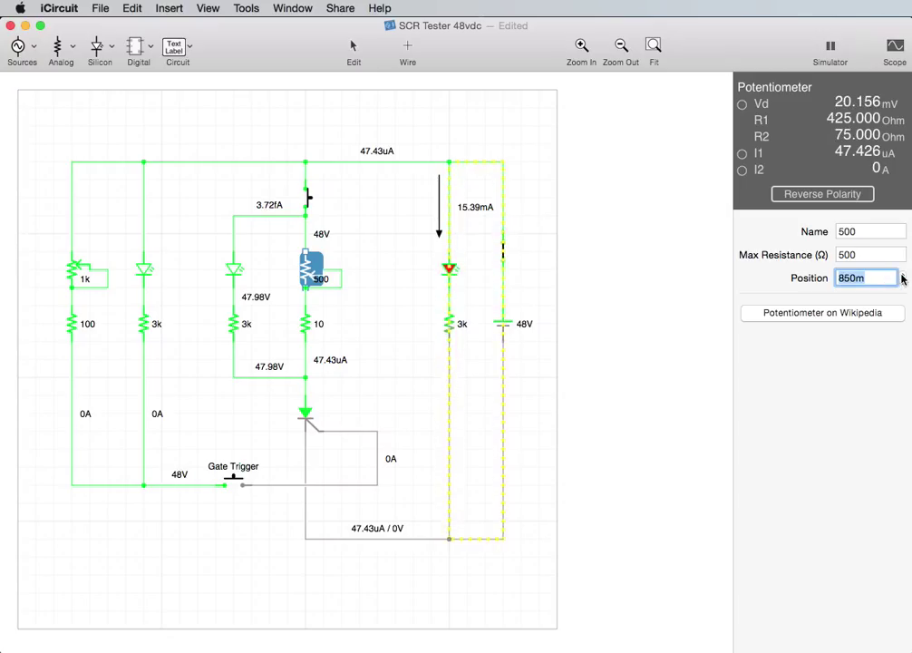
pyautogui.click(232, 481)
pyautogui.click(232, 481)
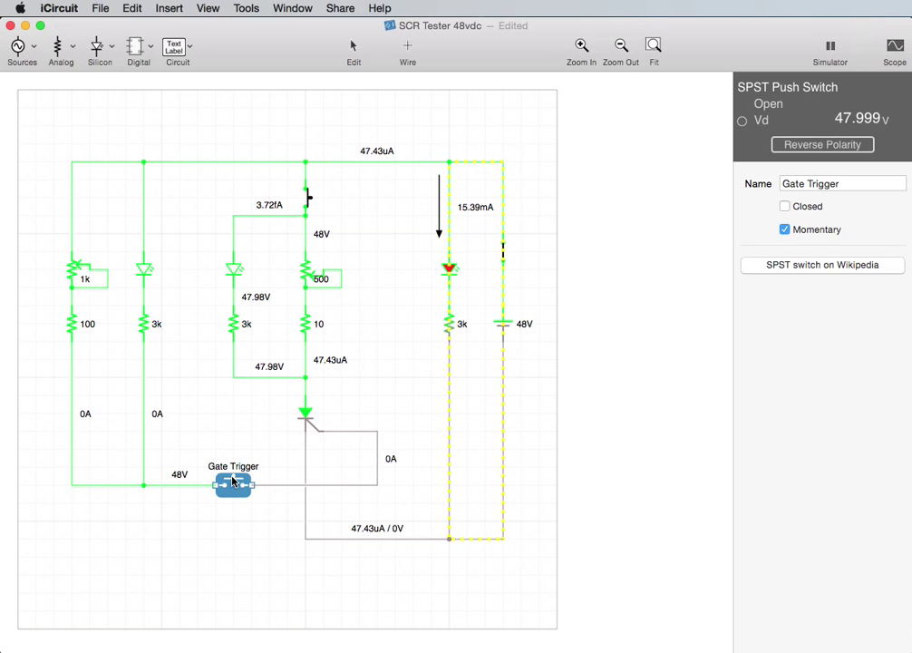
# Pulse the Gate Trigger, then view the SCR's trigger current 100 and holding current 200
pyautogui.click(232, 480)
pyautogui.click(232, 481)
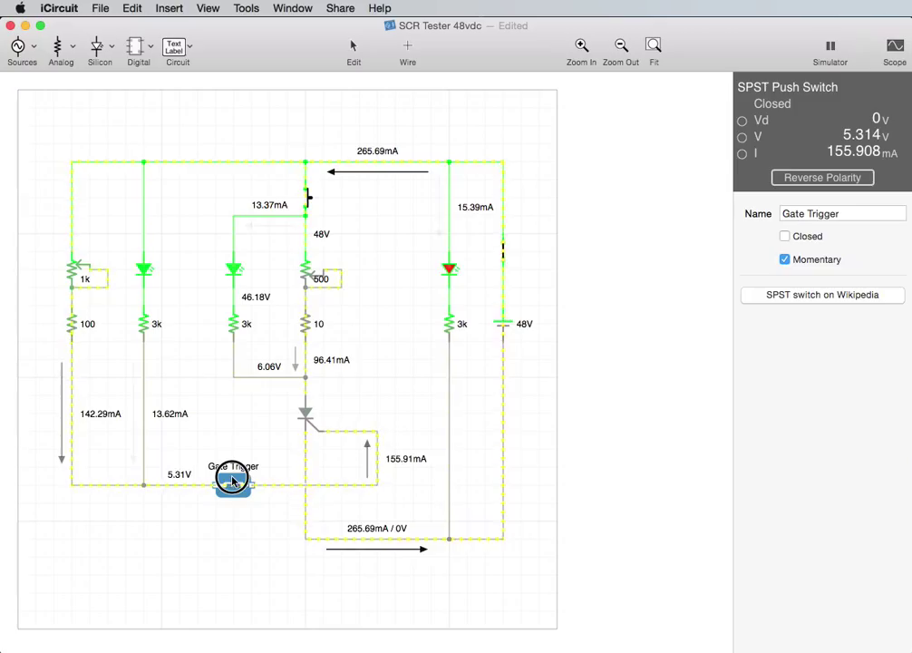
pyautogui.moveTo(232, 481); pyautogui.dragTo(233, 480)
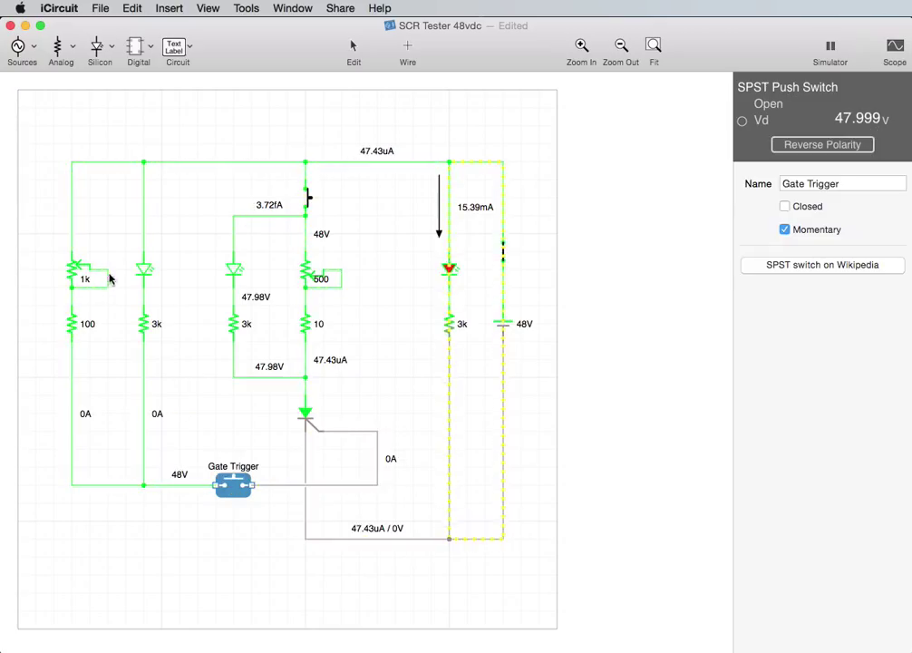
pyautogui.click(234, 484)
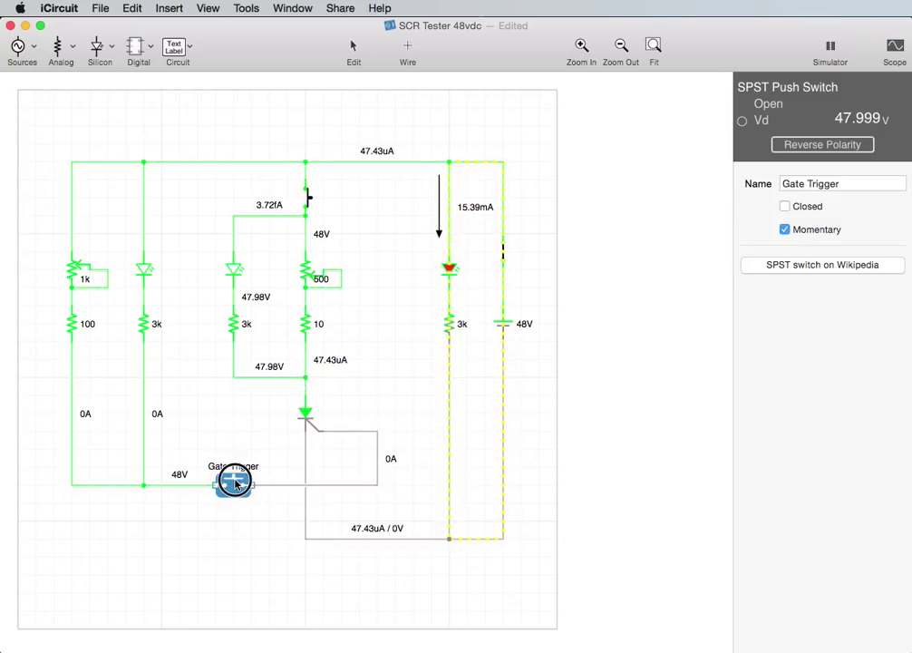
pyautogui.moveTo(235, 484); pyautogui.dragTo(235, 484)
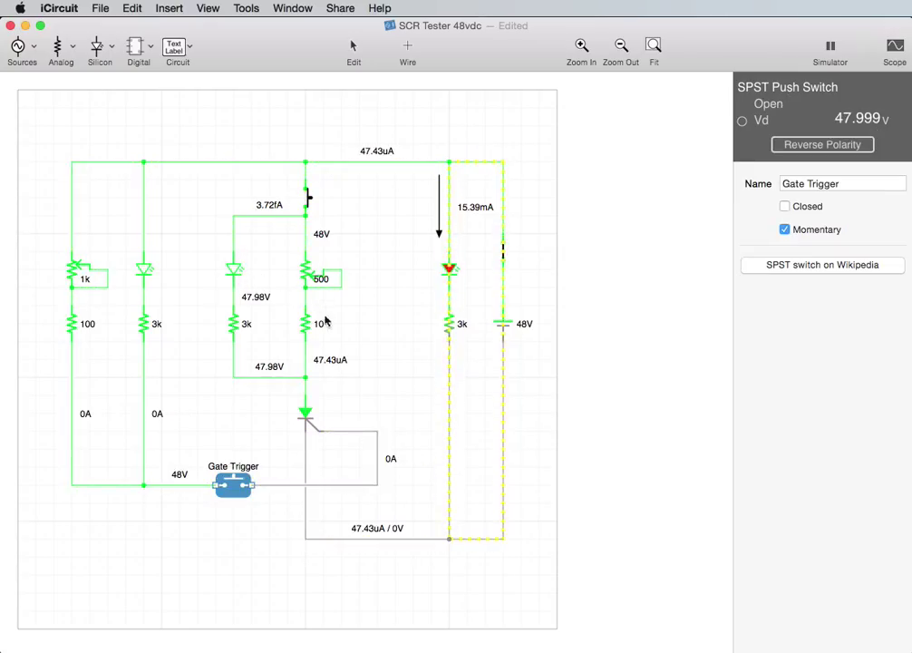
pyautogui.click(313, 414)
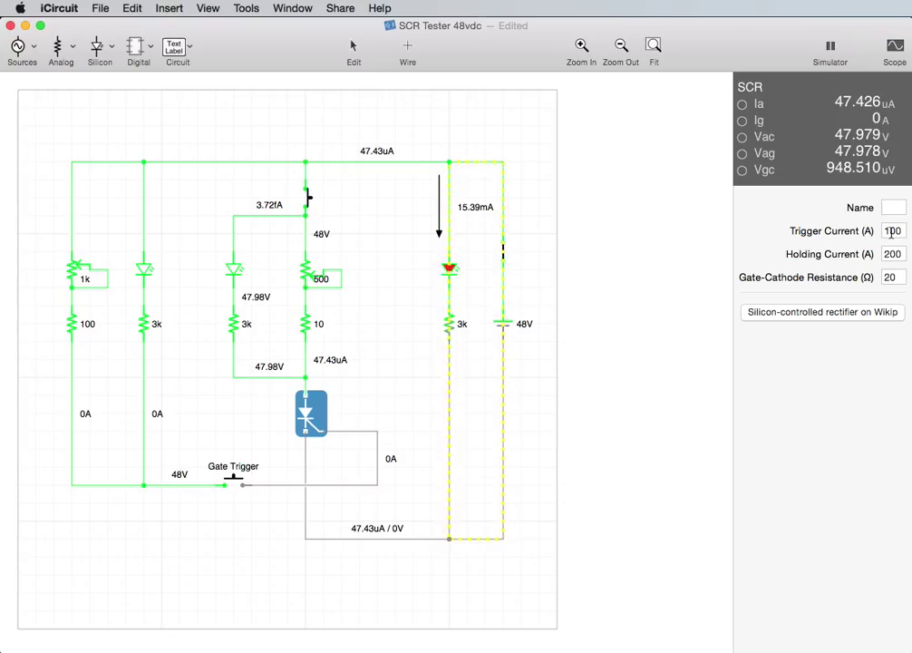
# Lower the potentiometer from 850m to 700m, pulsing the Gate Trigger before and after
pyautogui.click(241, 481)
pyautogui.click(240, 480)
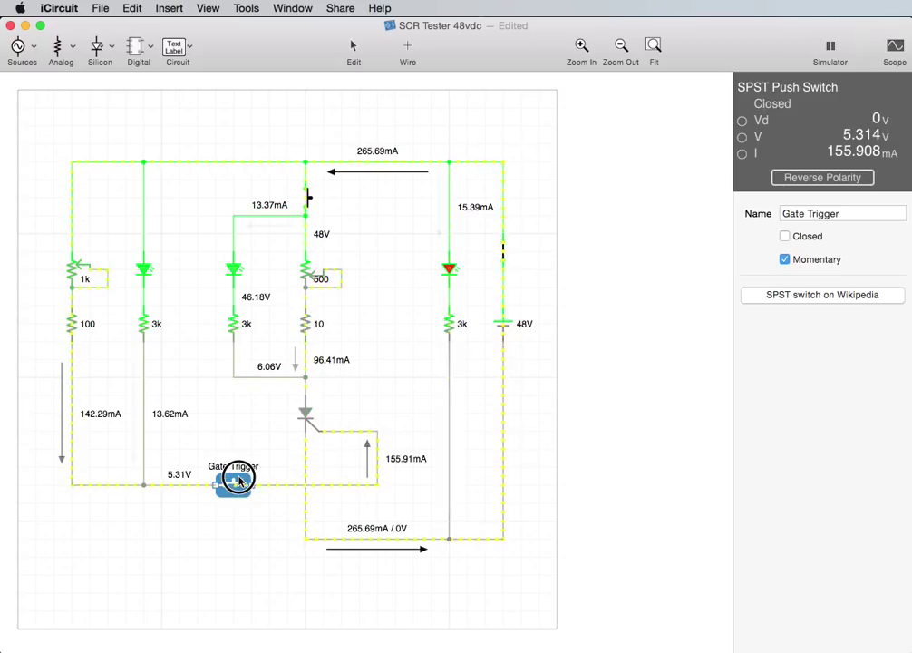
pyautogui.click(308, 272)
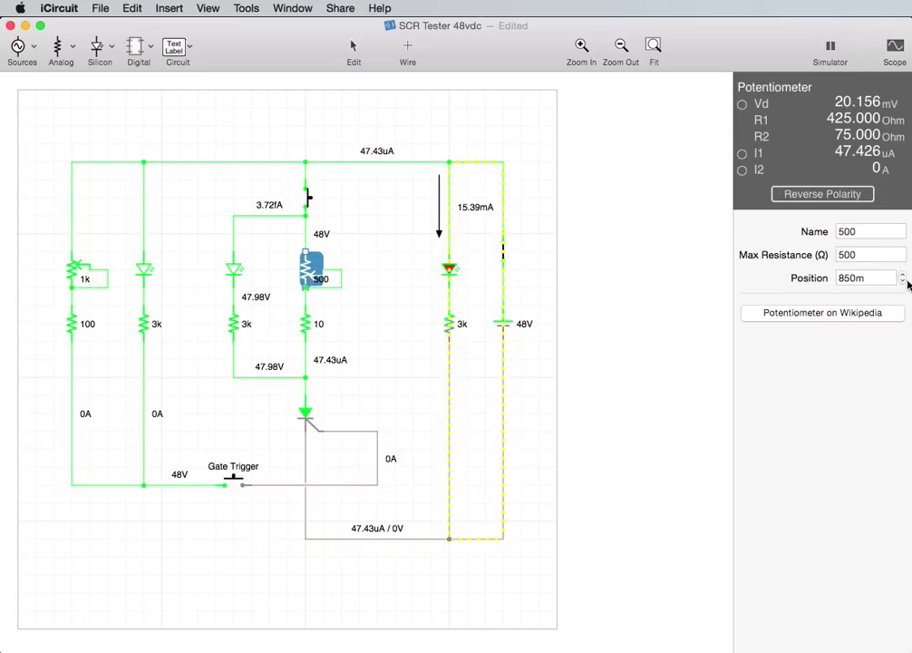
pyautogui.click(904, 281)
pyautogui.click(903, 281)
pyautogui.click(903, 281)
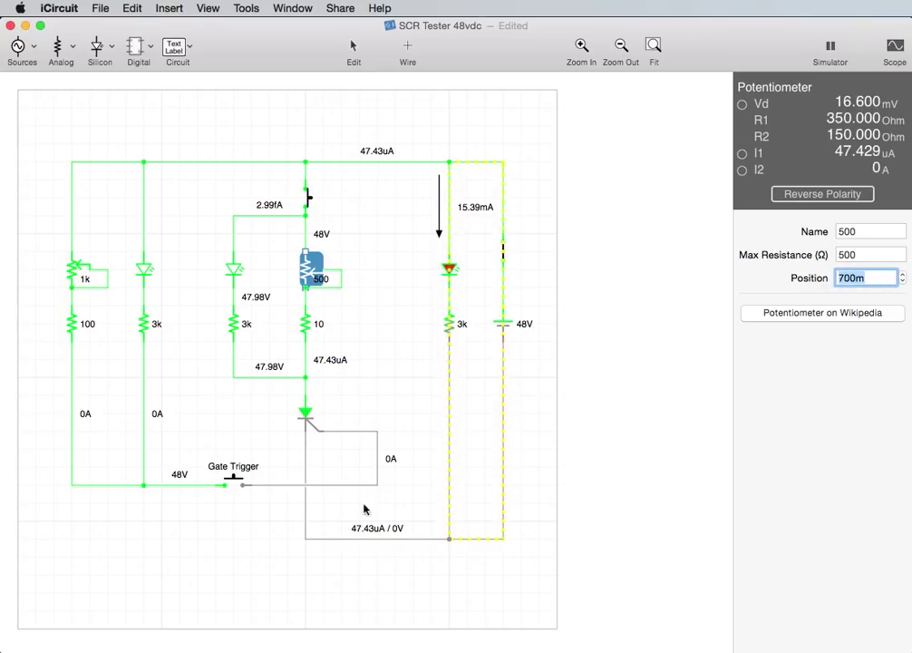
pyautogui.click(239, 483)
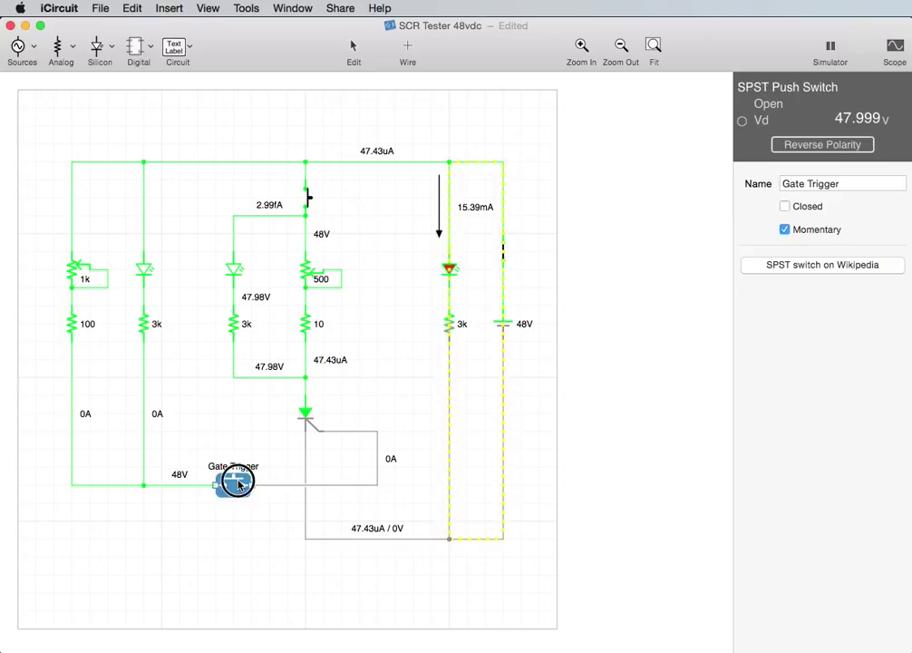
pyautogui.click(238, 483)
pyautogui.click(238, 483)
pyautogui.click(239, 483)
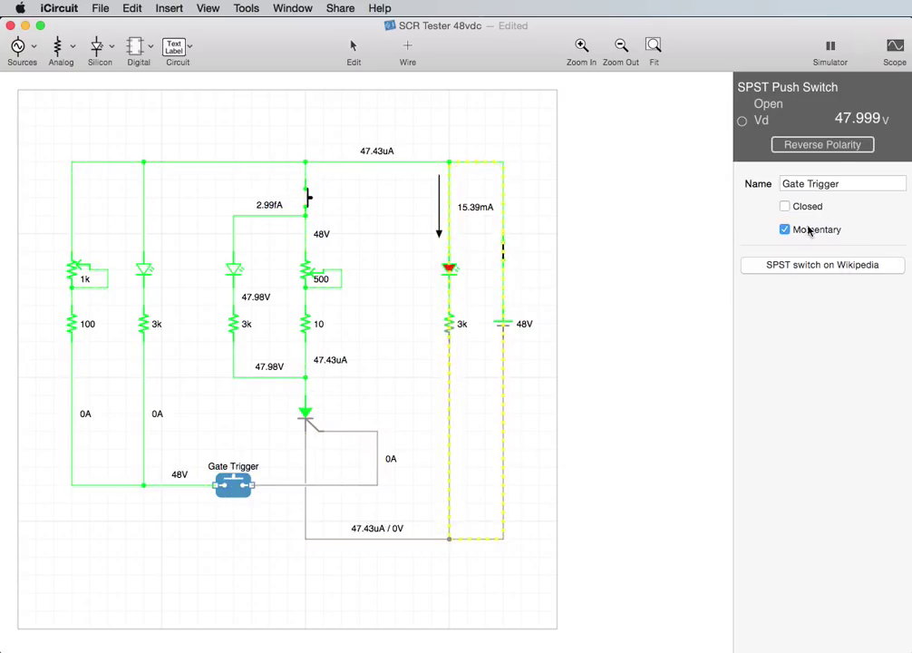
# Lower the potentiometer Position further toward 450m and fire the Gate Trigger again
pyautogui.click(314, 275)
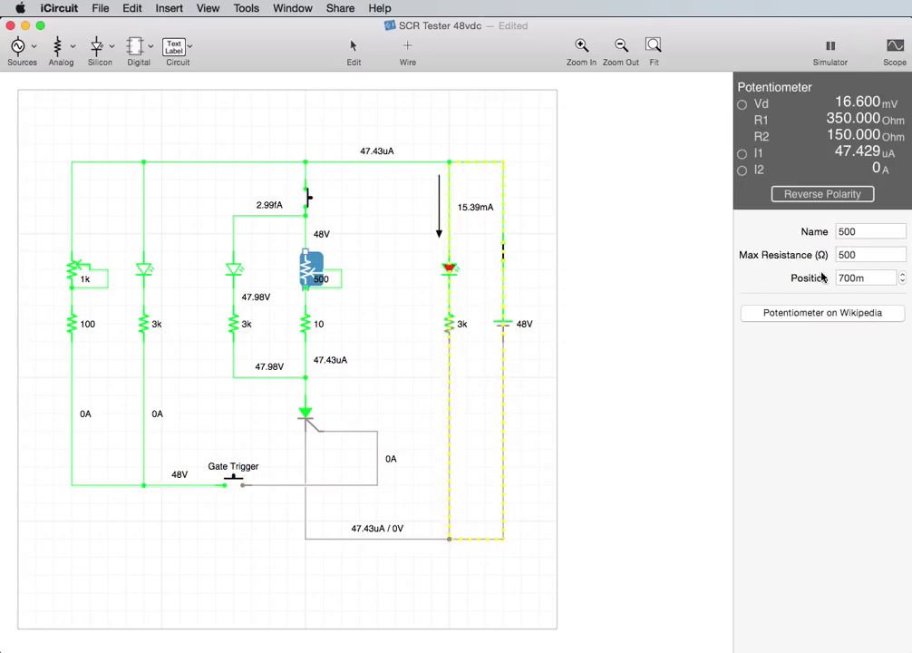
pyautogui.click(903, 282)
pyautogui.click(903, 282)
pyautogui.click(903, 282)
pyautogui.click(903, 282)
pyautogui.click(903, 282)
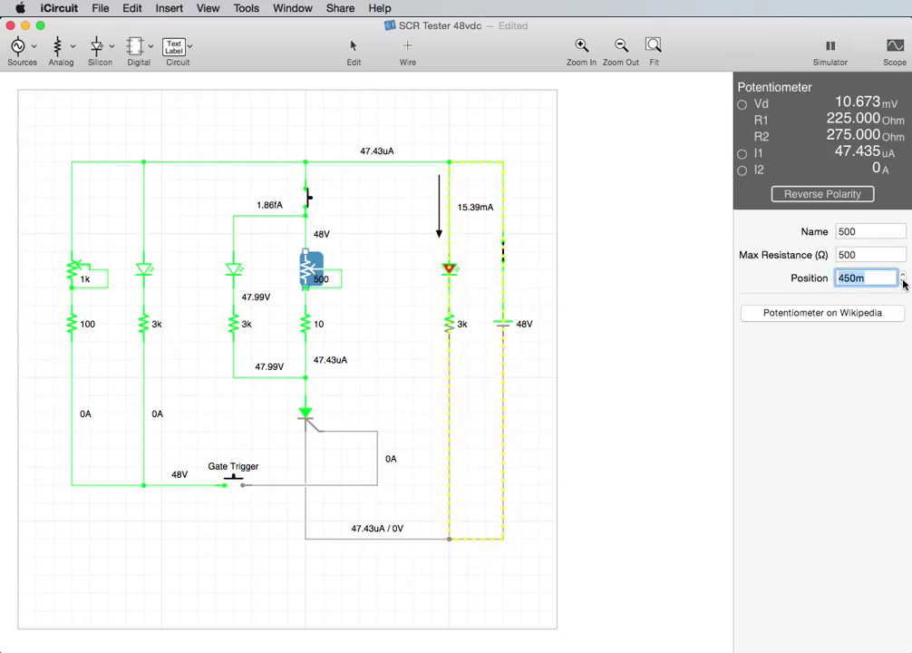
pyautogui.click(232, 481)
pyautogui.click(233, 480)
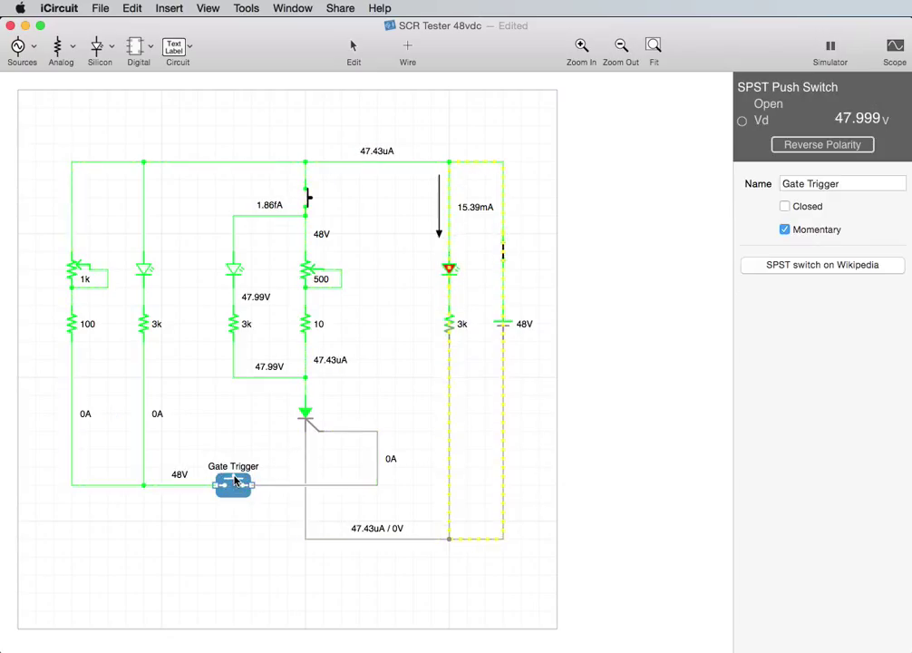
pyautogui.click(232, 479)
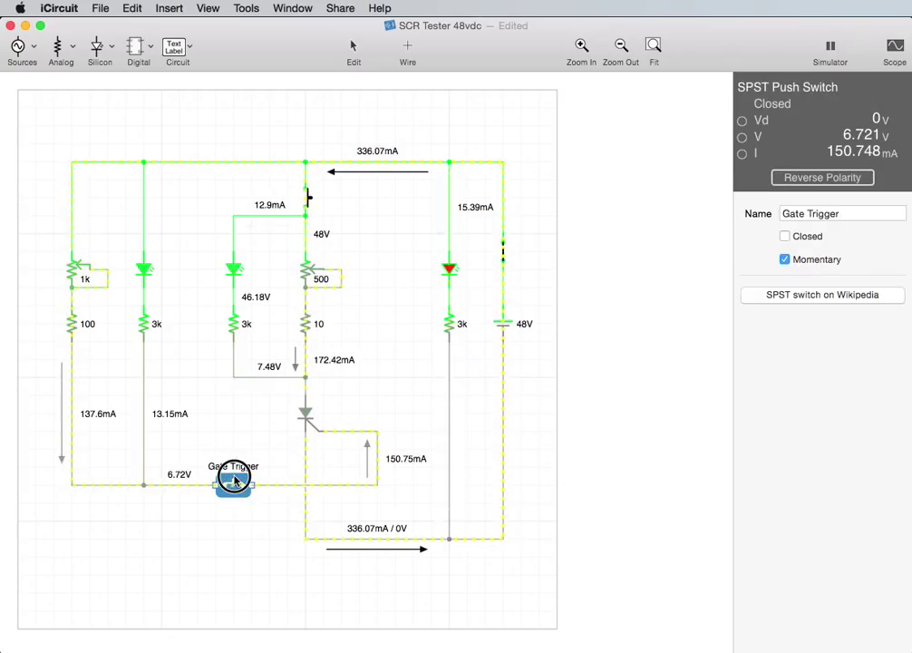
# Lower the Position to 250m and trigger the gate so the SCR latches at 316.03 mA
pyautogui.click(311, 269)
pyautogui.click(904, 281)
pyautogui.click(903, 281)
pyautogui.click(903, 281)
pyautogui.click(904, 282)
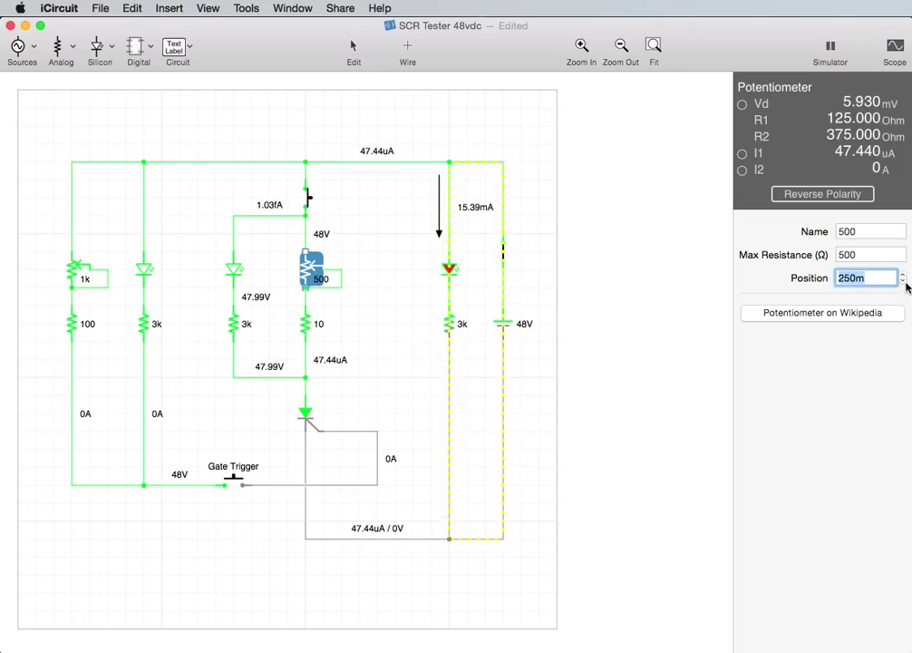
pyautogui.click(233, 480)
pyautogui.click(233, 480)
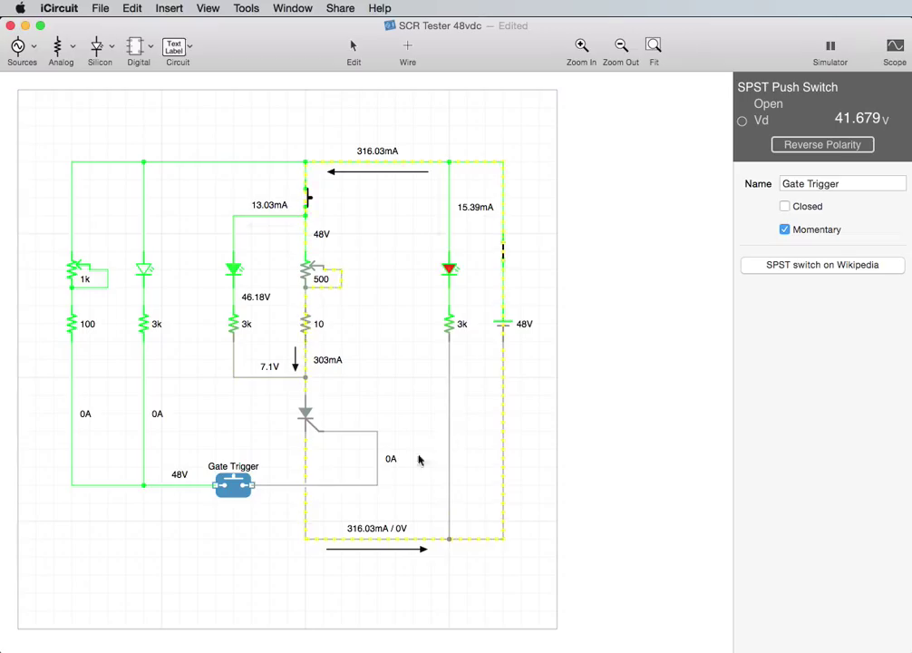
# Unlatch the SCR with the reset switch above it and pause the simulation
pyautogui.click(307, 197)
pyautogui.click(307, 199)
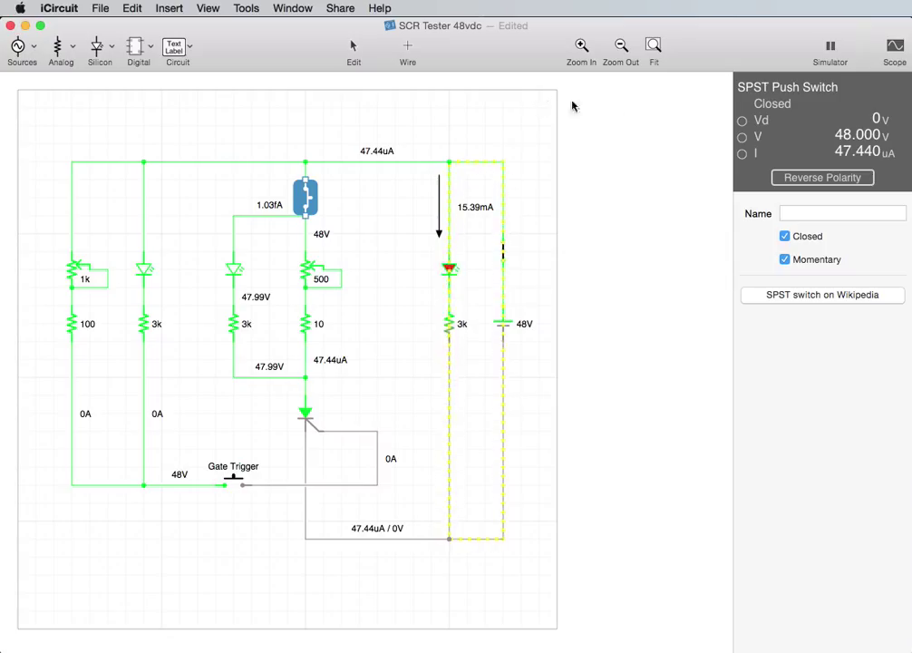
pyautogui.click(831, 47)
# Open the 48V supply switch, resume the simulation, and leave the switch open at 0A
pyautogui.click(504, 252)
pyautogui.click(504, 252)
pyautogui.click(831, 47)
pyautogui.click(509, 260)
pyautogui.click(509, 260)
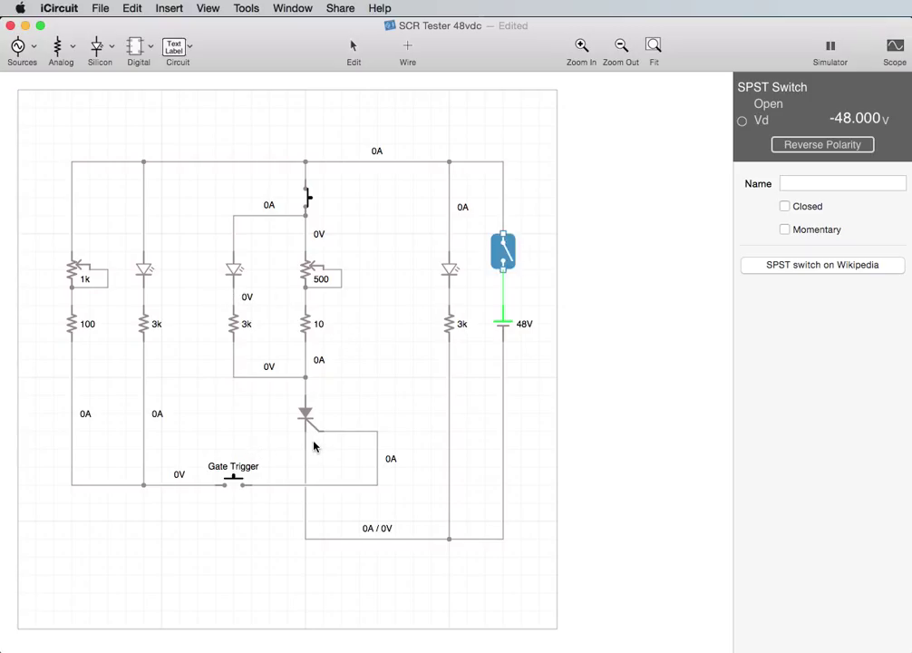
# Review the SCR and potentiometer, then make the supply switch Closed and Momentary and test it
pyautogui.click(308, 417)
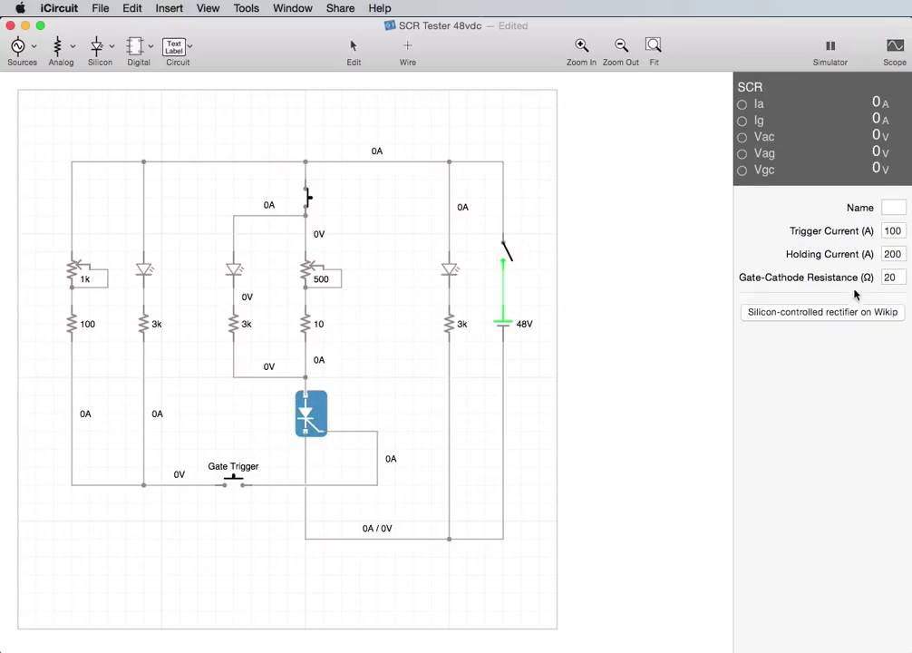
pyautogui.click(307, 271)
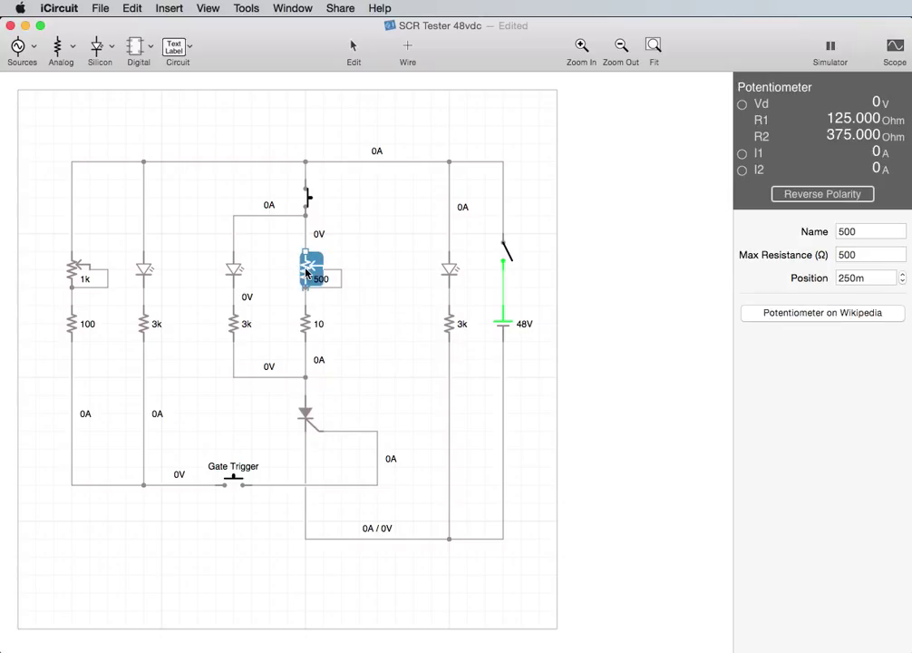
pyautogui.click(503, 252)
pyautogui.click(785, 207)
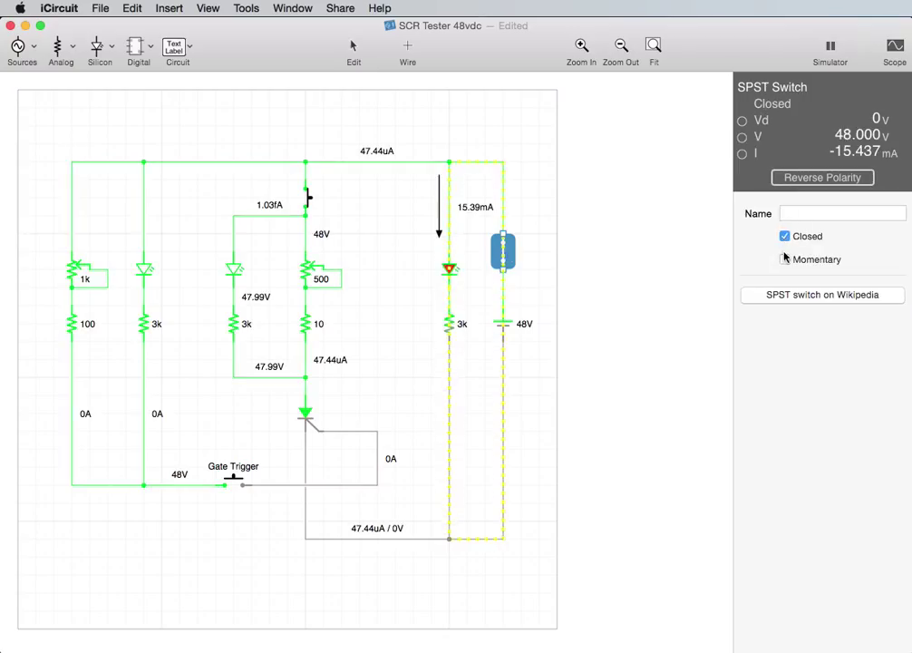
pyautogui.click(783, 259)
pyautogui.click(506, 256)
pyautogui.click(508, 258)
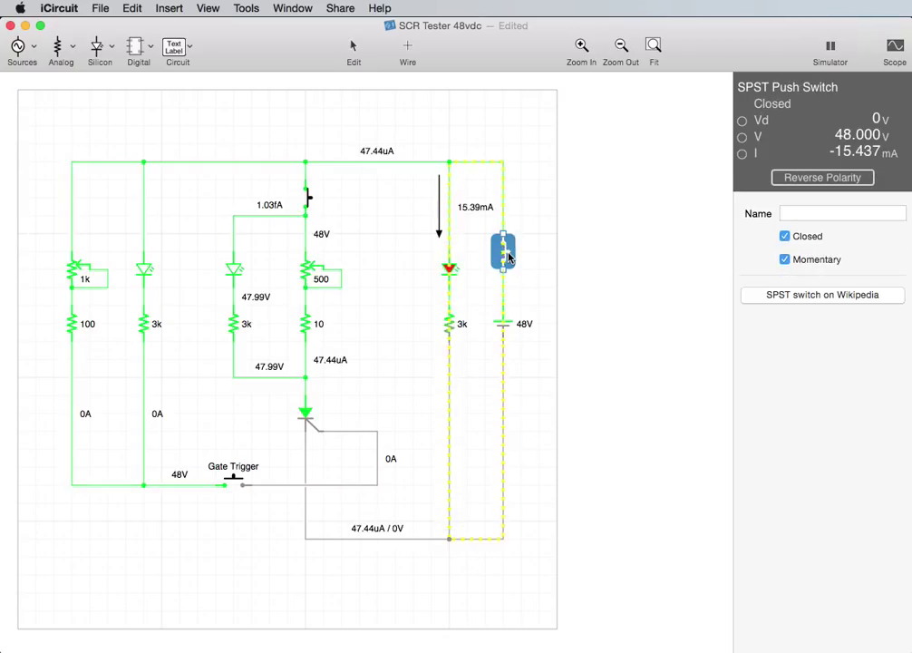
# Revert the supply switch to a non-momentary open switch and show the Circuit settings
pyautogui.click(787, 259)
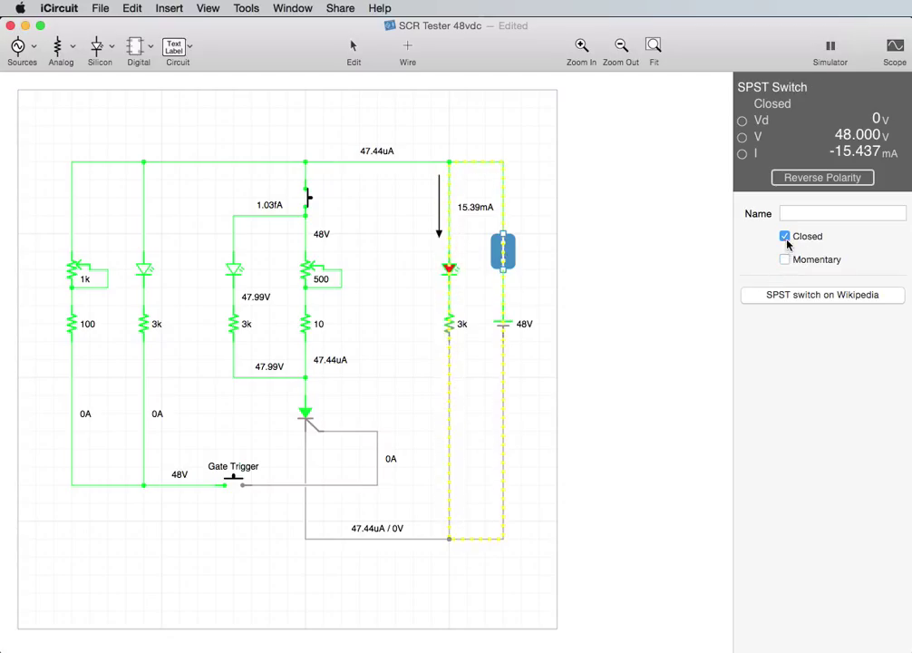
pyautogui.click(785, 236)
pyautogui.click(785, 208)
pyautogui.click(504, 257)
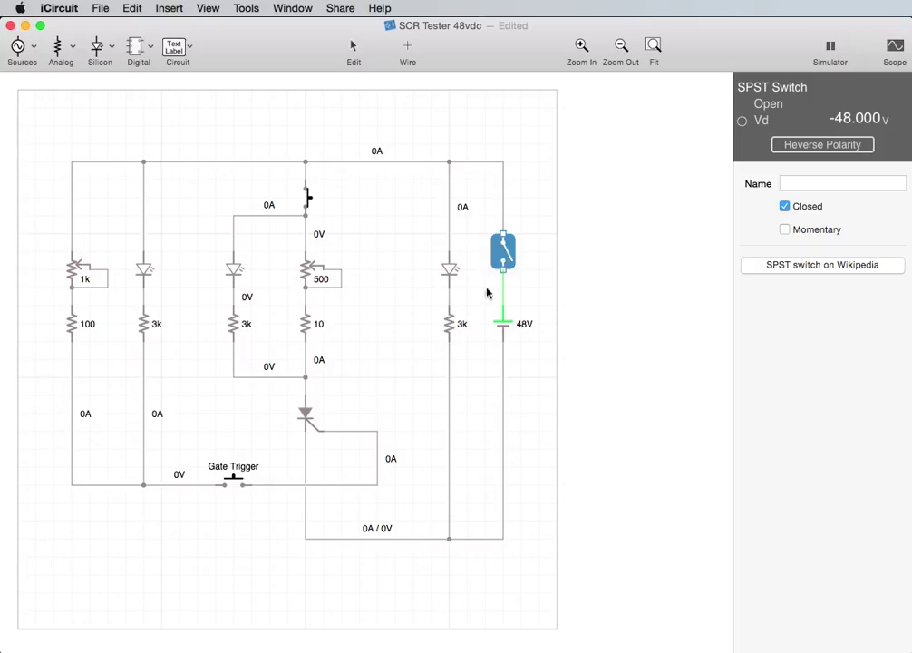
pyautogui.click(543, 299)
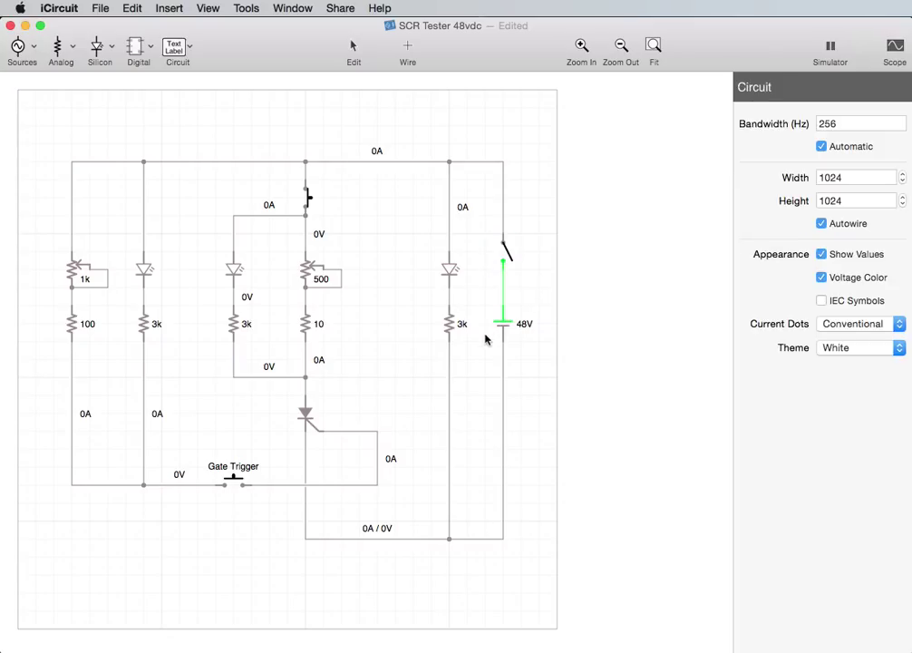